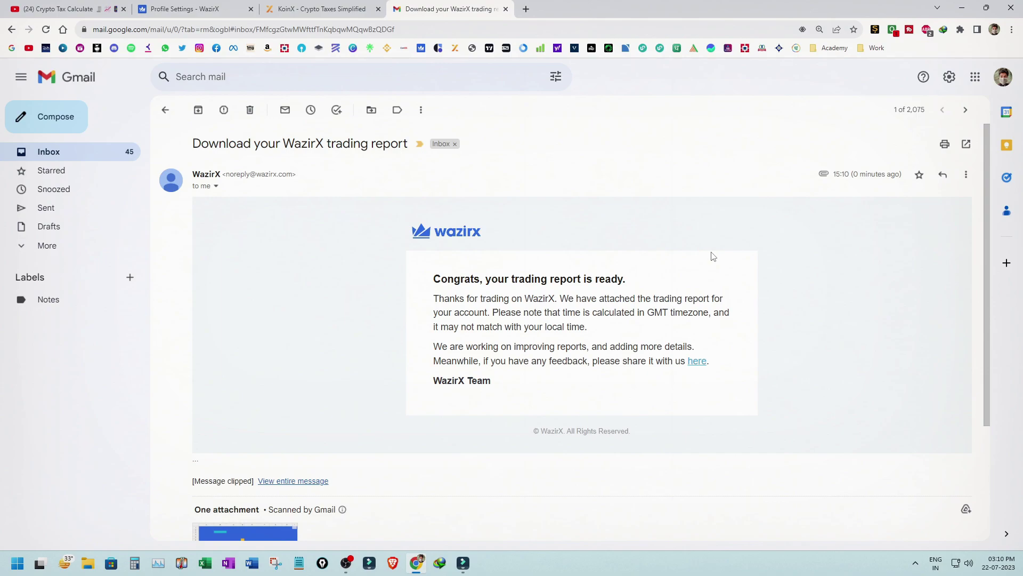
# Switch from the WazirX report email to the KoinX sign-up page and continue with a Google account.
pyautogui.scroll(-3, 714, 256)
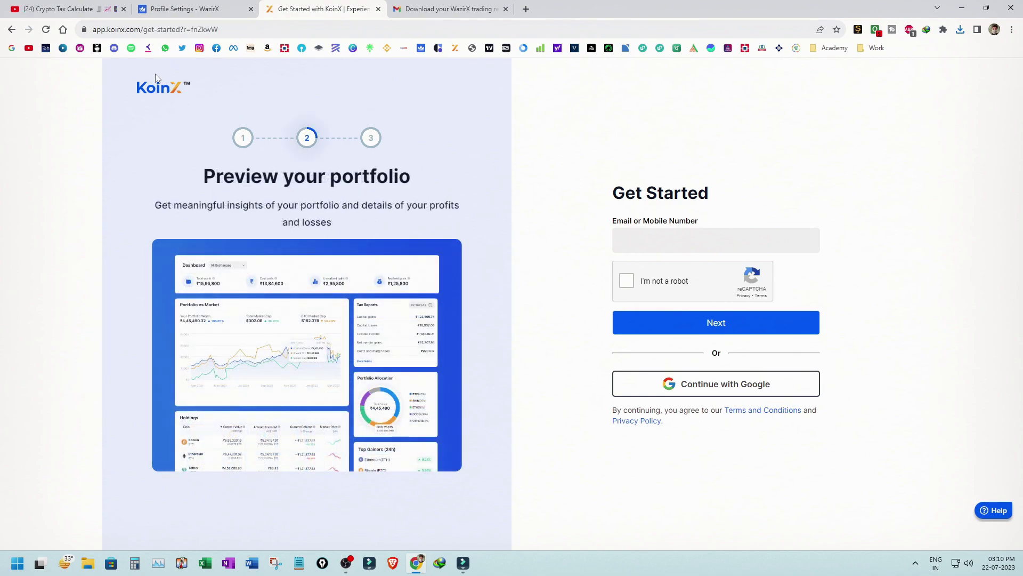
pyautogui.hotkey('ctrl', '1')
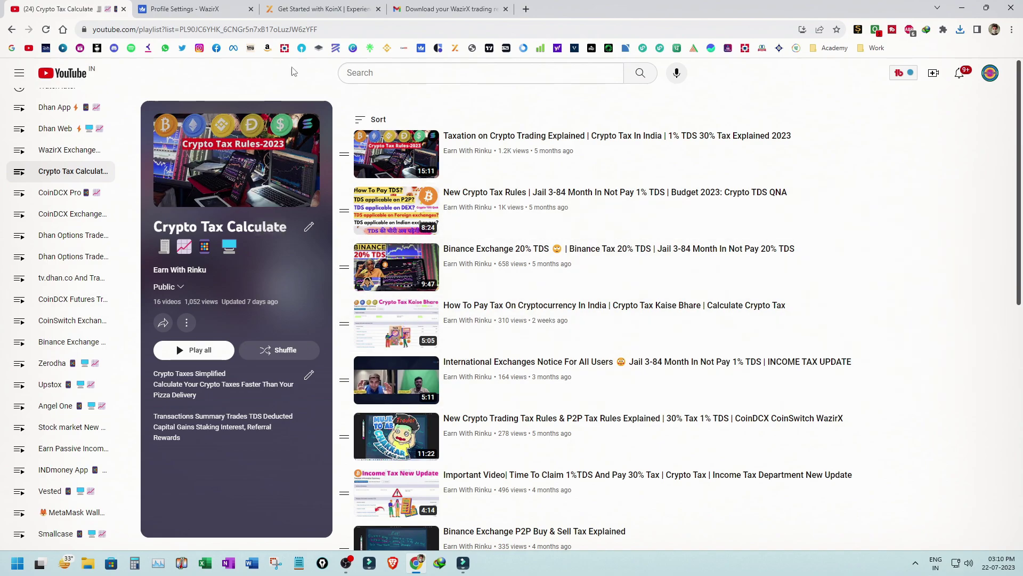
pyautogui.click(361, 7)
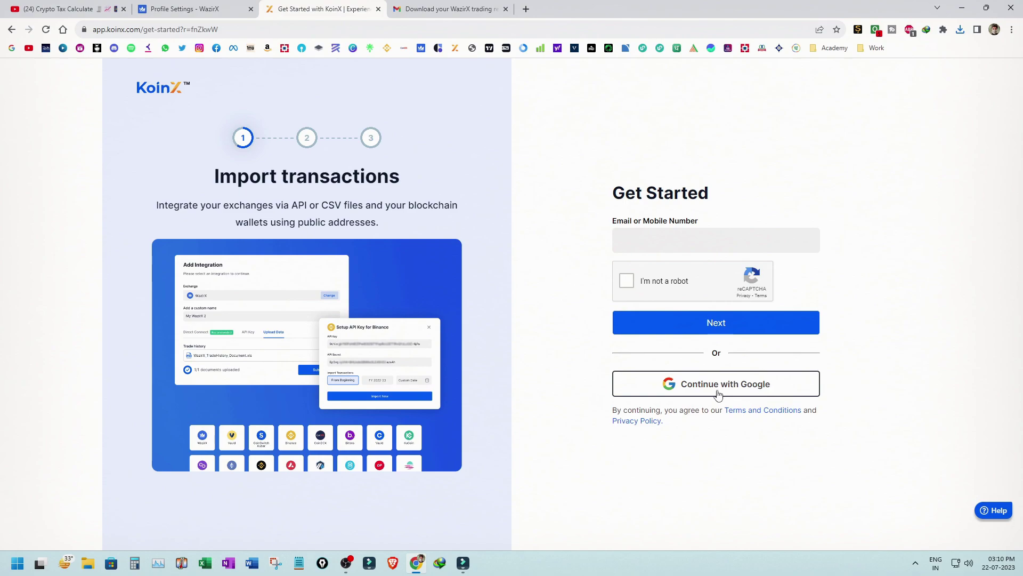
pyautogui.moveTo(648, 384); pyautogui.dragTo(751, 391)
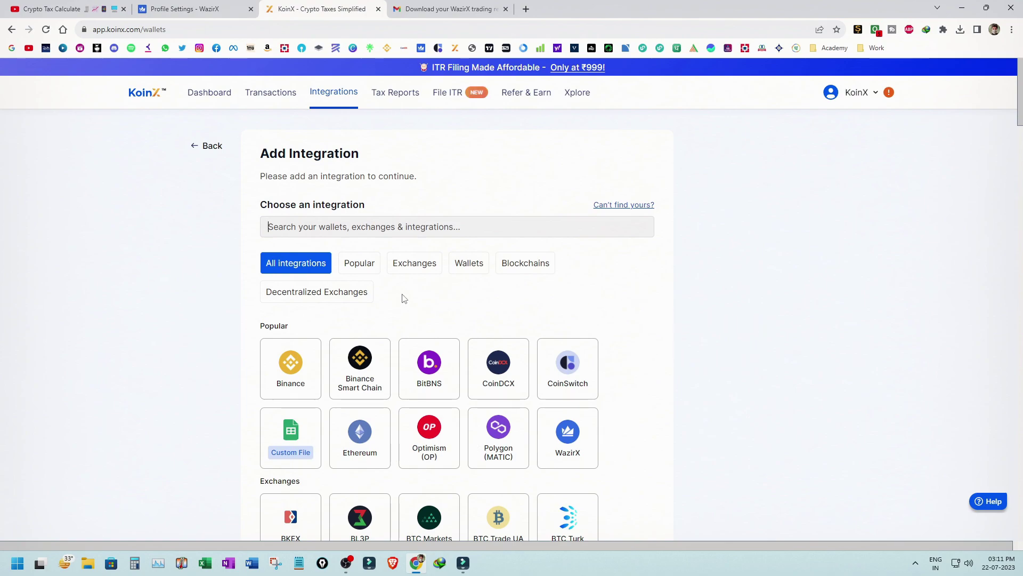
# Add a WazirX integration with the trading history file WazirX_TradeReport_2022-04-01_2023-03-31.xlsx and submit it.
pyautogui.scroll(-2, 666, 309)
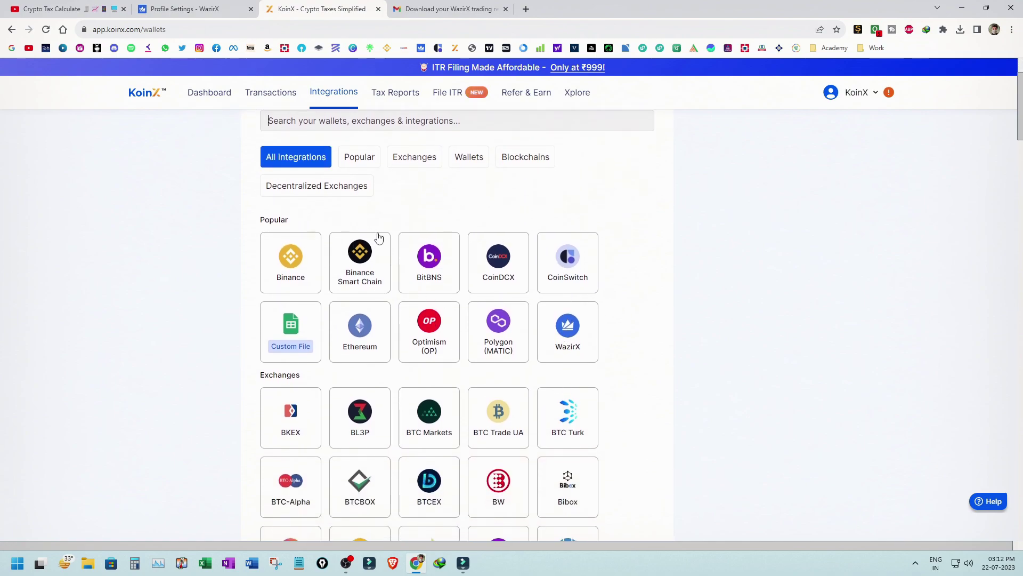
pyautogui.scroll(1, 343, 189)
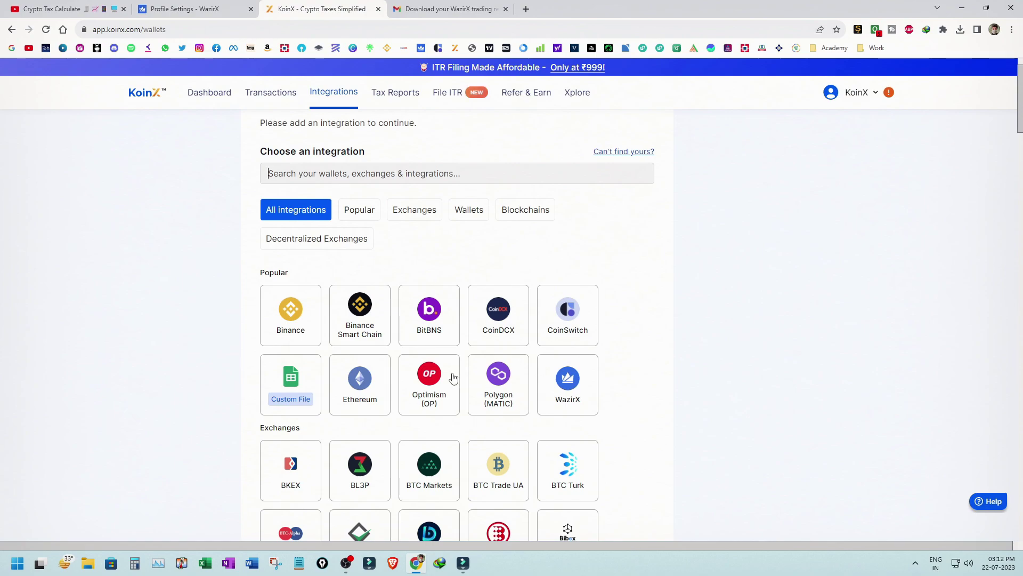
pyautogui.click(583, 391)
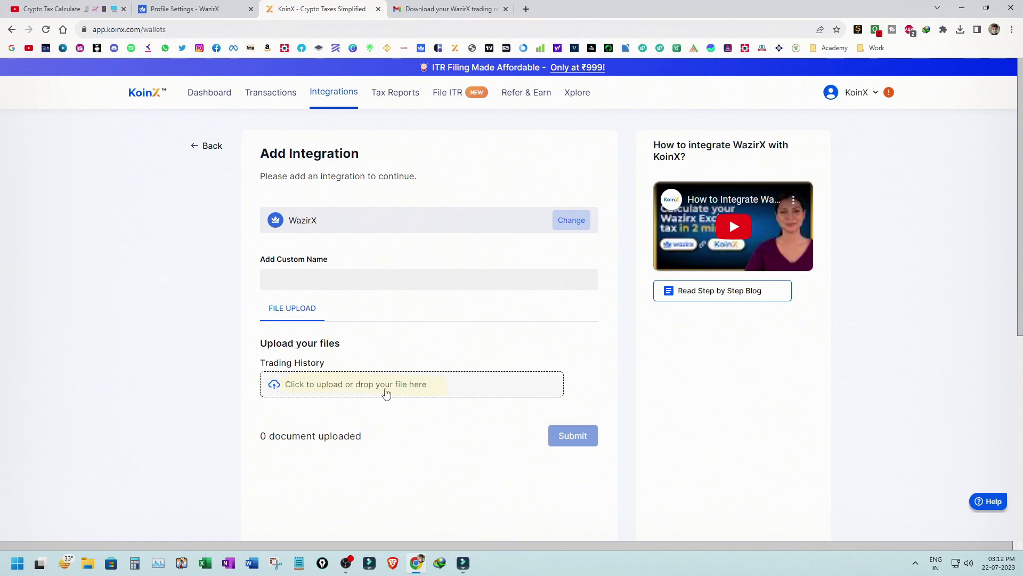
pyautogui.click(433, 391)
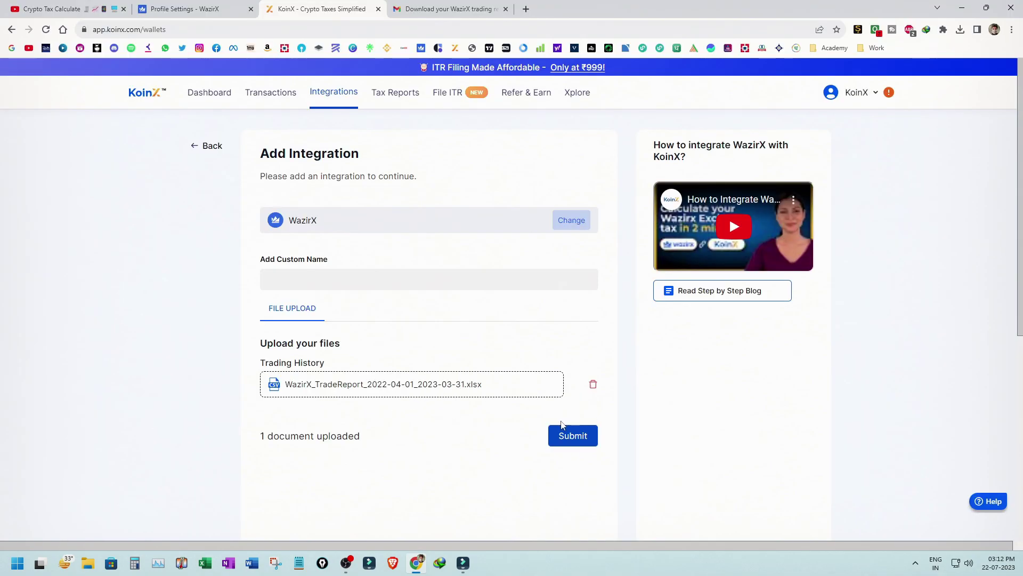
pyautogui.click(573, 436)
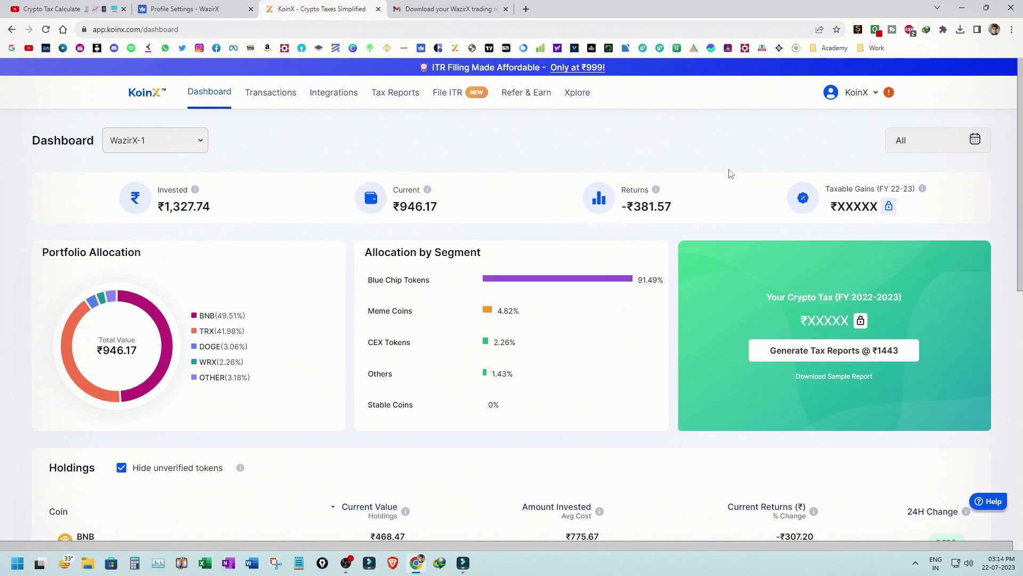
# Open the tax reports and examine the transaction and TDS summary for FY 2022-2023.
pyautogui.click(389, 101)
pyautogui.click(406, 96)
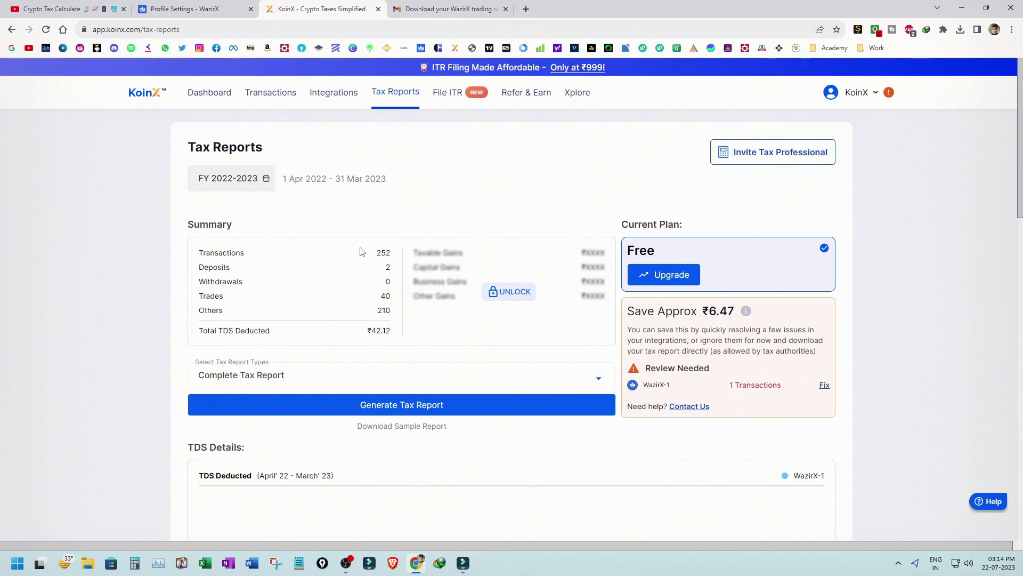
pyautogui.moveTo(387, 264); pyautogui.dragTo(402, 259)
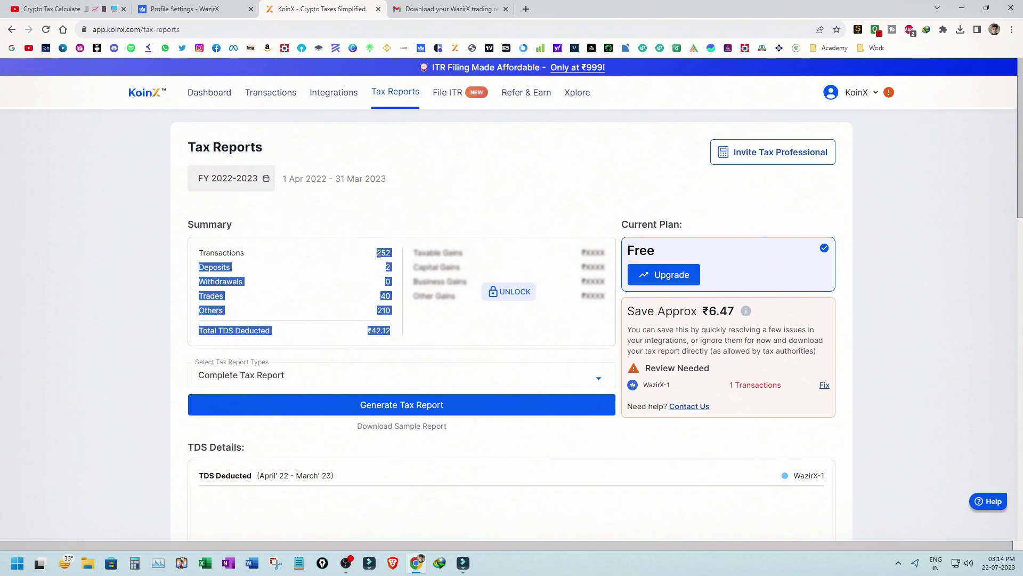
pyautogui.click(379, 254)
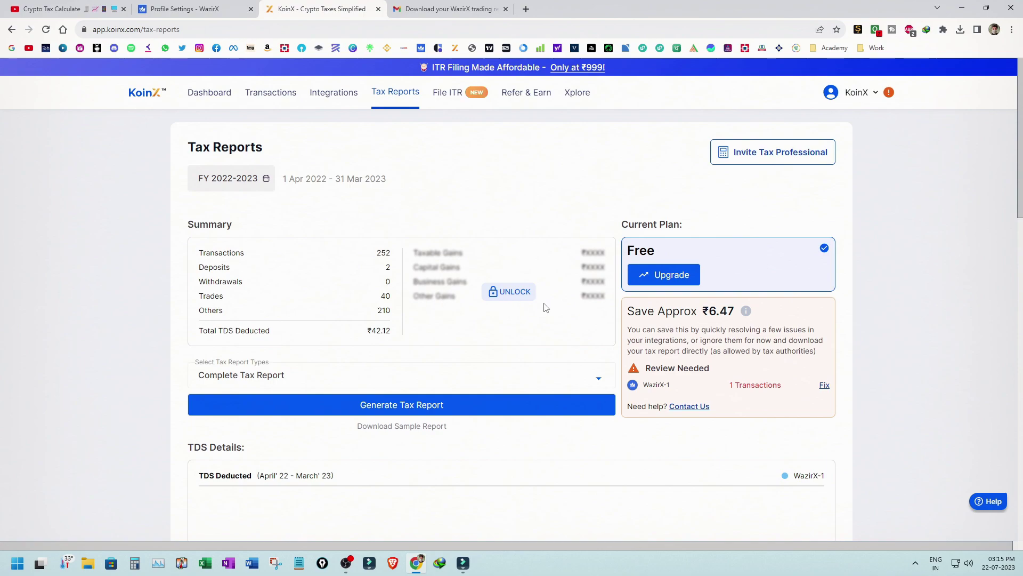
# Open the plan selection to unlock the gains summary and examine the Titan plan's total price.
pyautogui.click(515, 297)
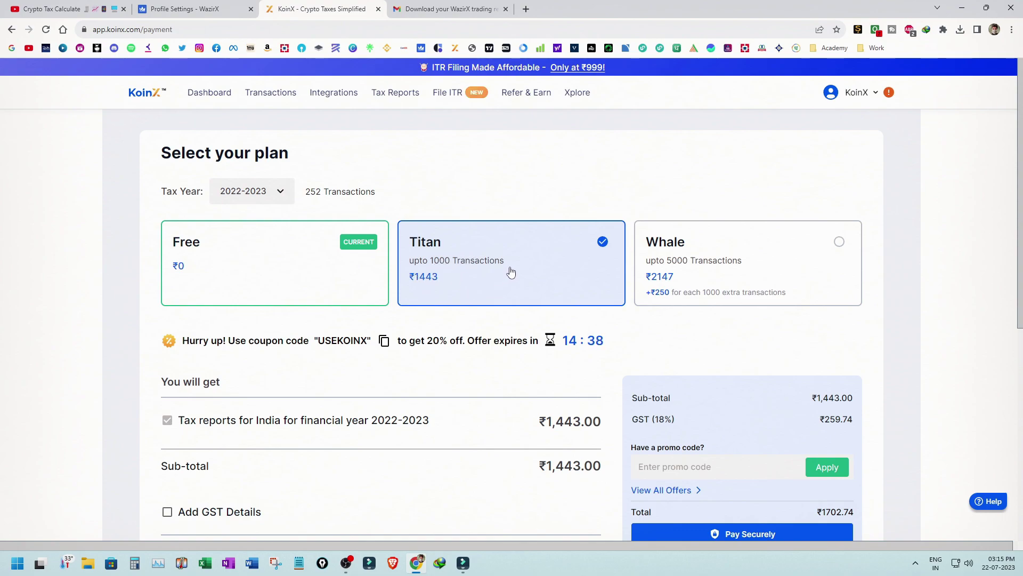
pyautogui.scroll(-1, 754, 433)
pyautogui.moveTo(820, 458); pyautogui.dragTo(843, 457)
pyautogui.click(854, 459)
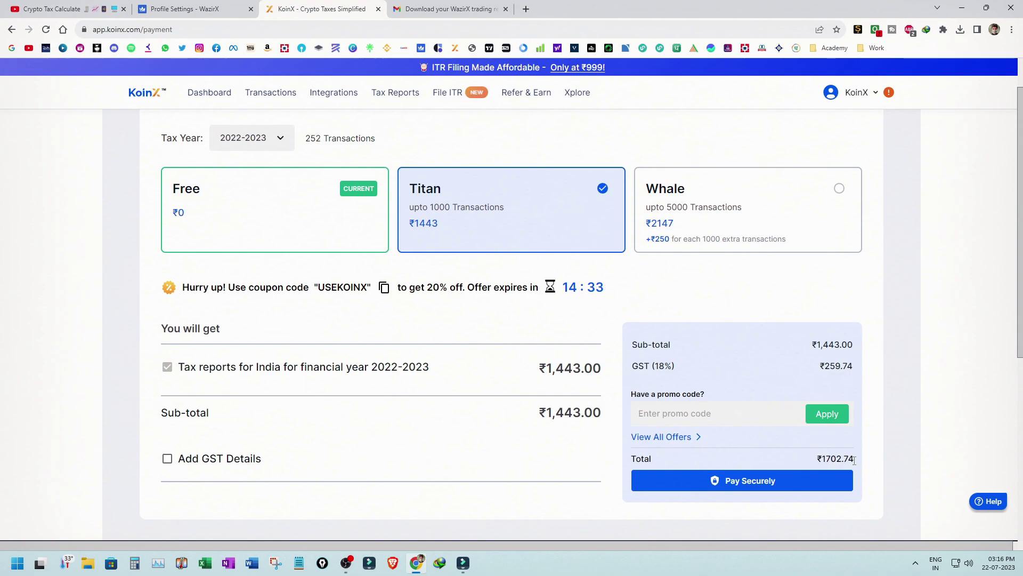
pyautogui.scroll(1, 686, 503)
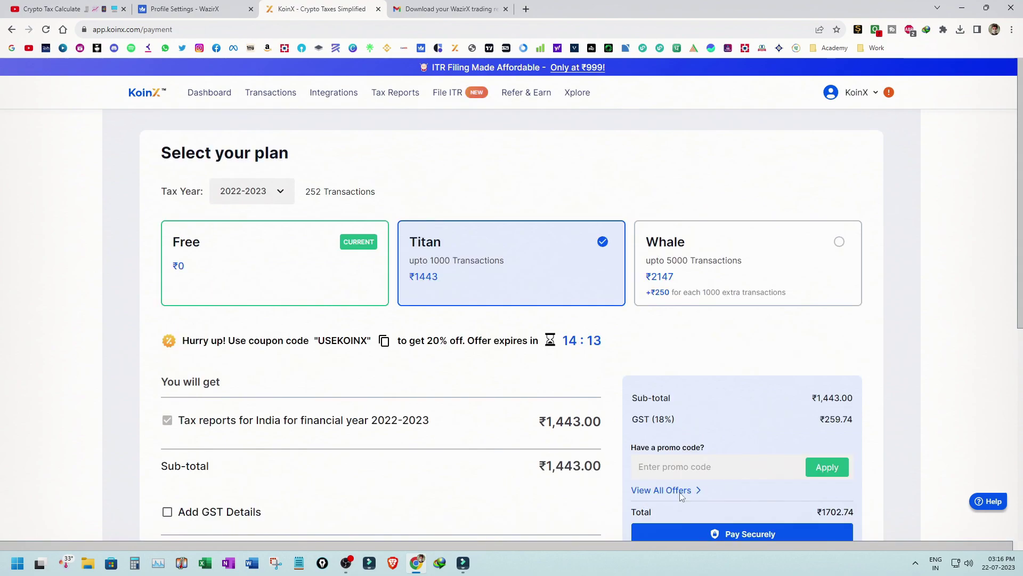
# Apply the USEKOINX offer to the Titan plan, check the discount and proceed to the secure payment.
pyautogui.click(679, 491)
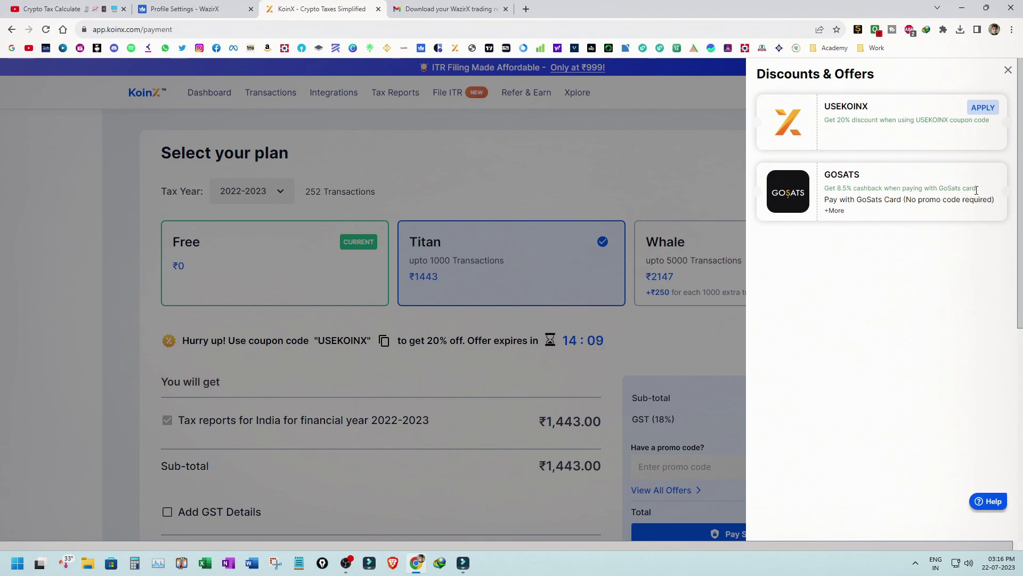
pyautogui.click(983, 107)
pyautogui.scroll(-2, 905, 297)
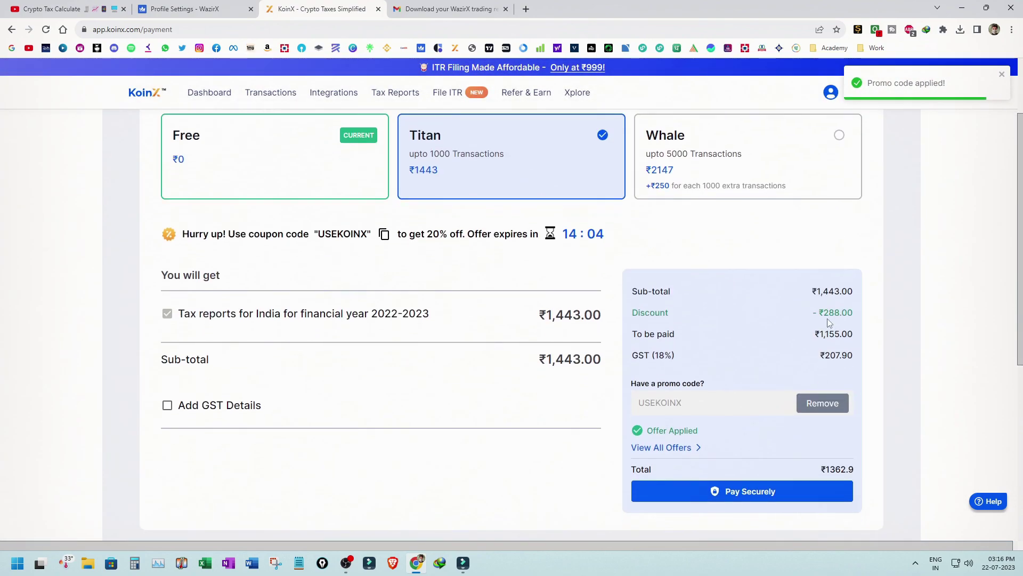
pyautogui.moveTo(816, 317); pyautogui.dragTo(852, 315)
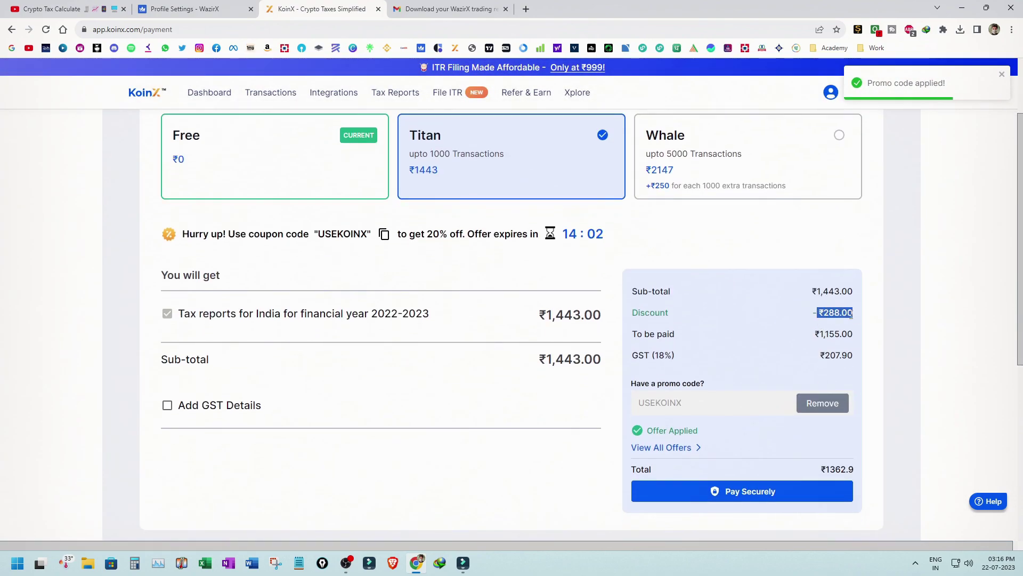
pyautogui.click(851, 315)
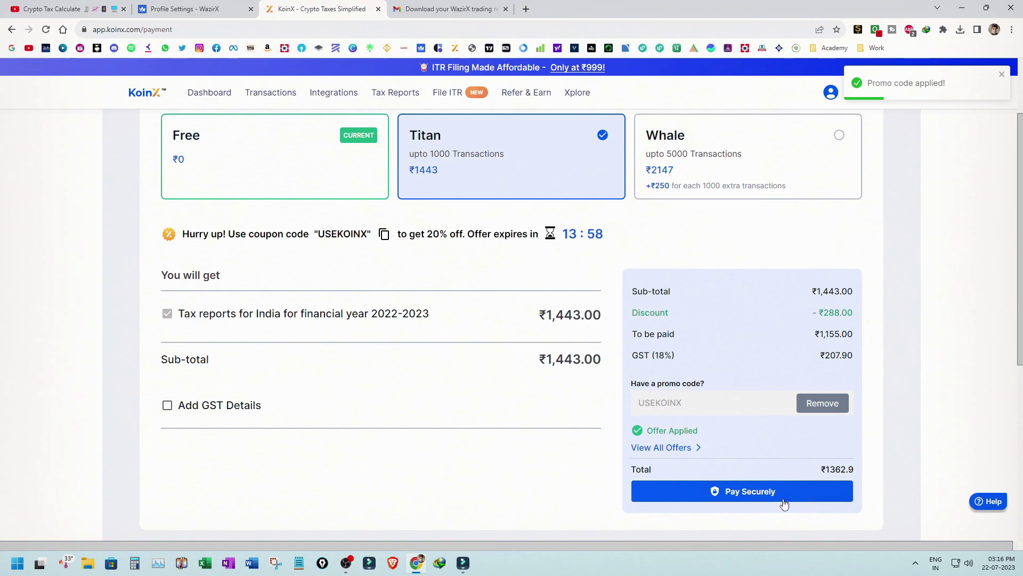
pyautogui.click(748, 498)
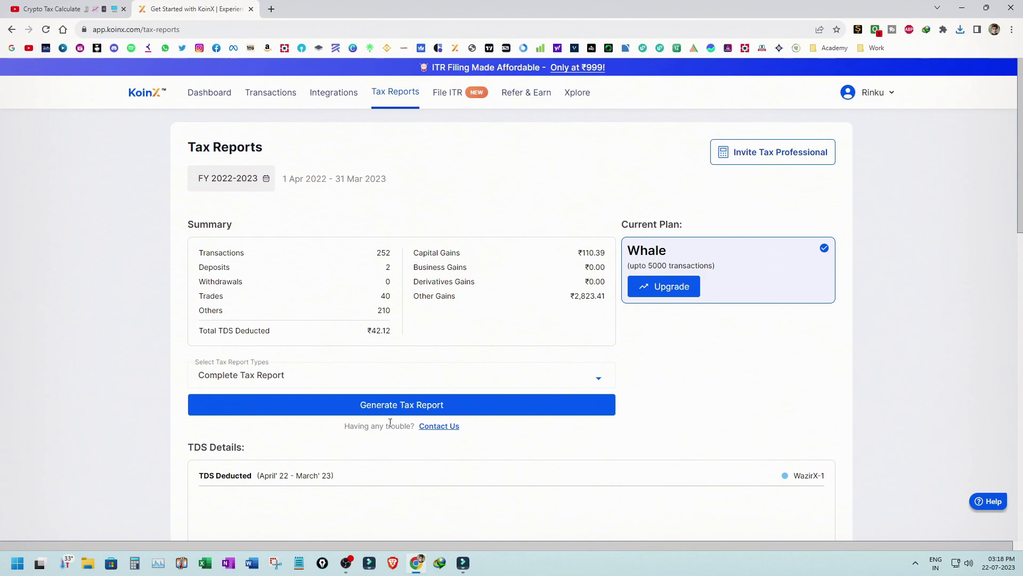
# Examine the TDS details on the tax reports page, including the monthly deduction chart and the FY 2022-2023 TDS summary.
pyautogui.scroll(-2, 296, 418)
pyautogui.scroll(-1, 288, 395)
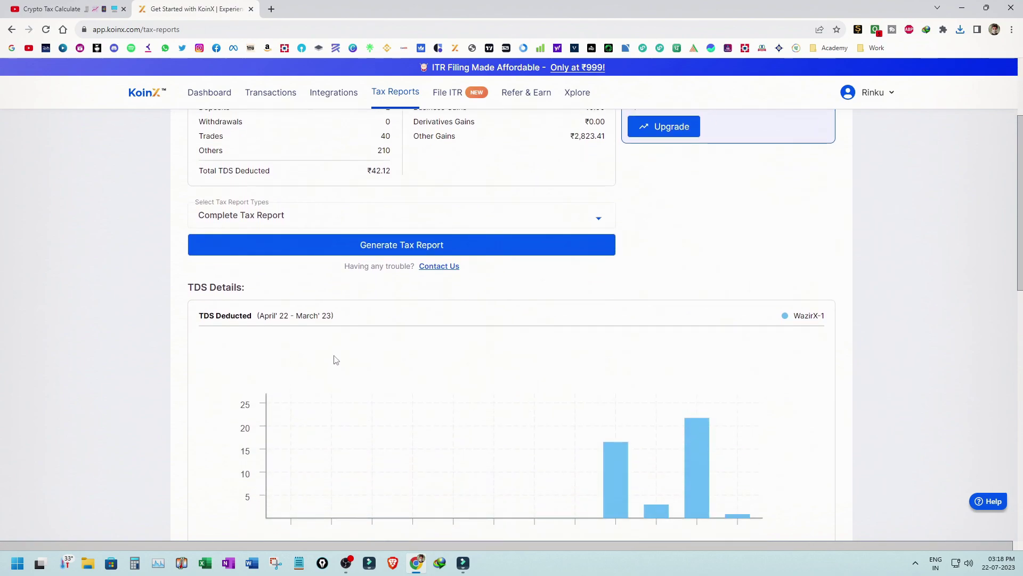
pyautogui.scroll(-2, 373, 341)
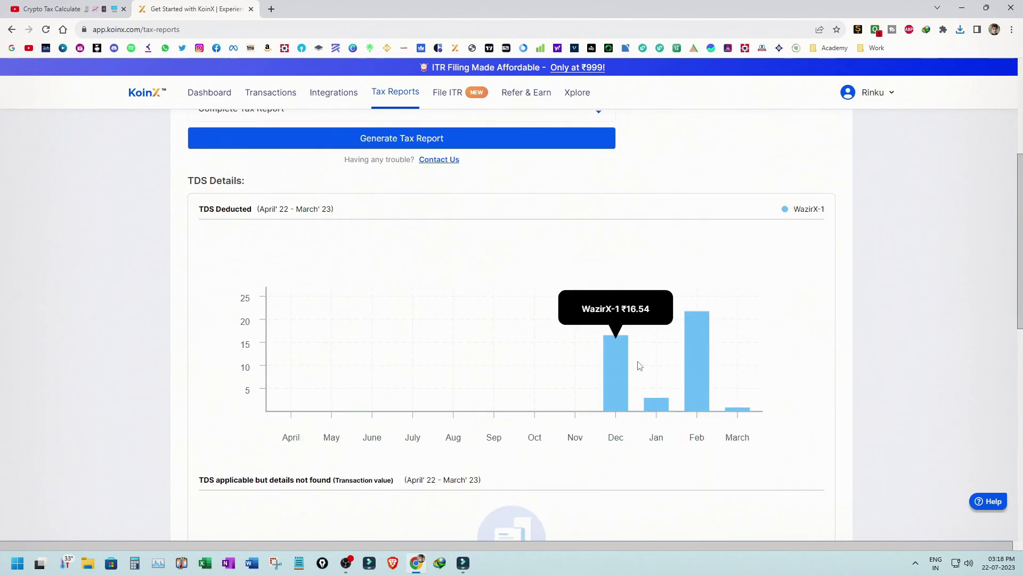
pyautogui.scroll(-4, 431, 398)
pyautogui.scroll(-1, 421, 394)
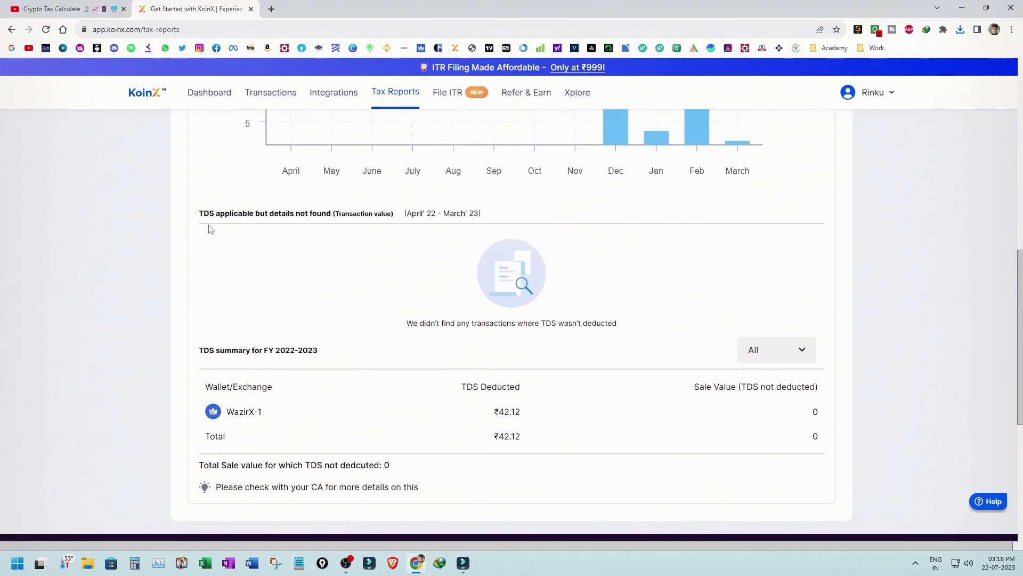
pyautogui.moveTo(199, 214); pyautogui.dragTo(395, 216)
pyautogui.click(387, 215)
pyautogui.scroll(5, 429, 315)
pyautogui.scroll(5, 501, 366)
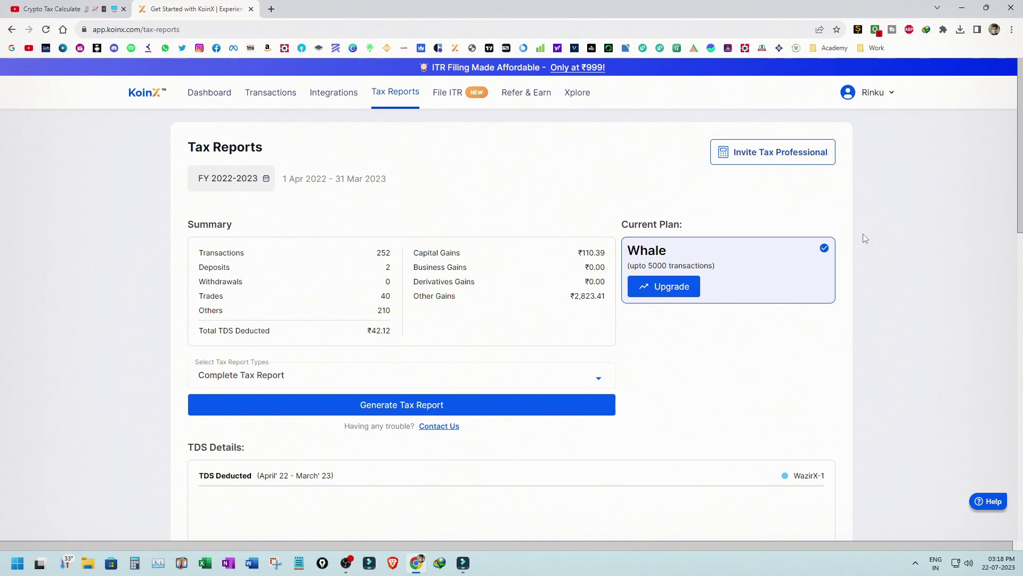
# Generate the Complete Tax Report, then download and open its PDF version from the KoinX email in Gmail.
pyautogui.click(391, 410)
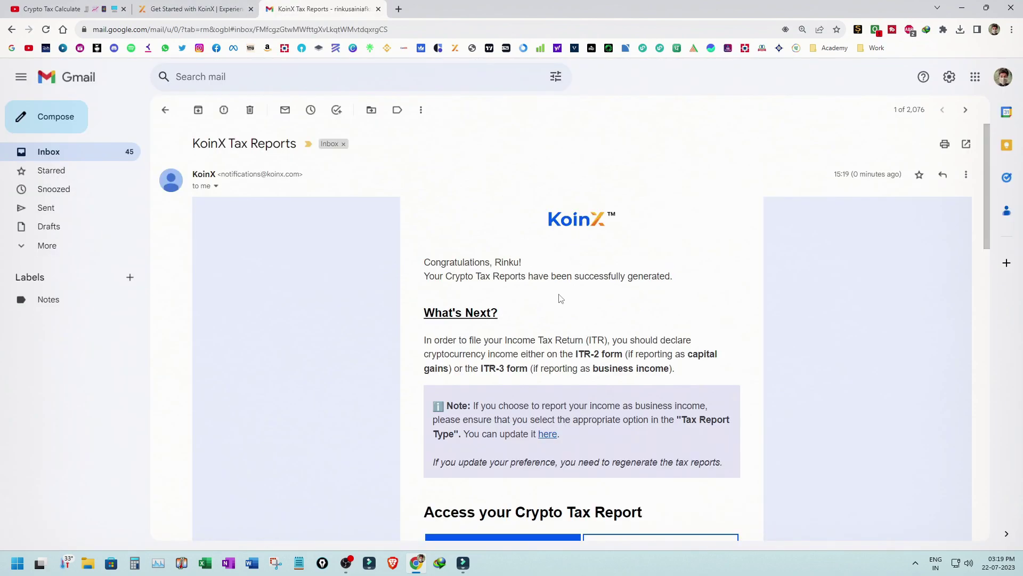
pyautogui.scroll(-2, 558, 293)
pyautogui.scroll(-1, 553, 308)
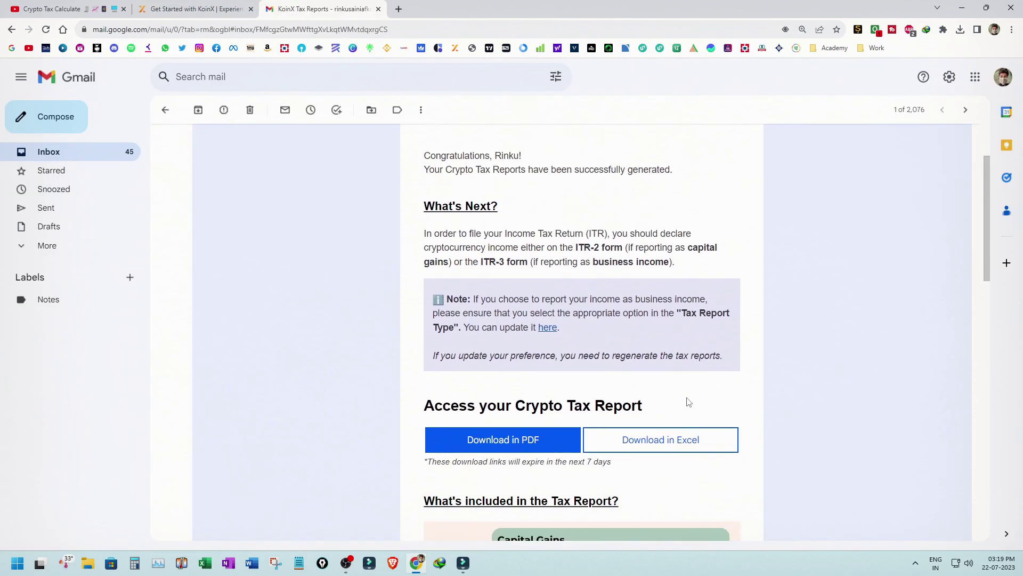
pyautogui.click(514, 447)
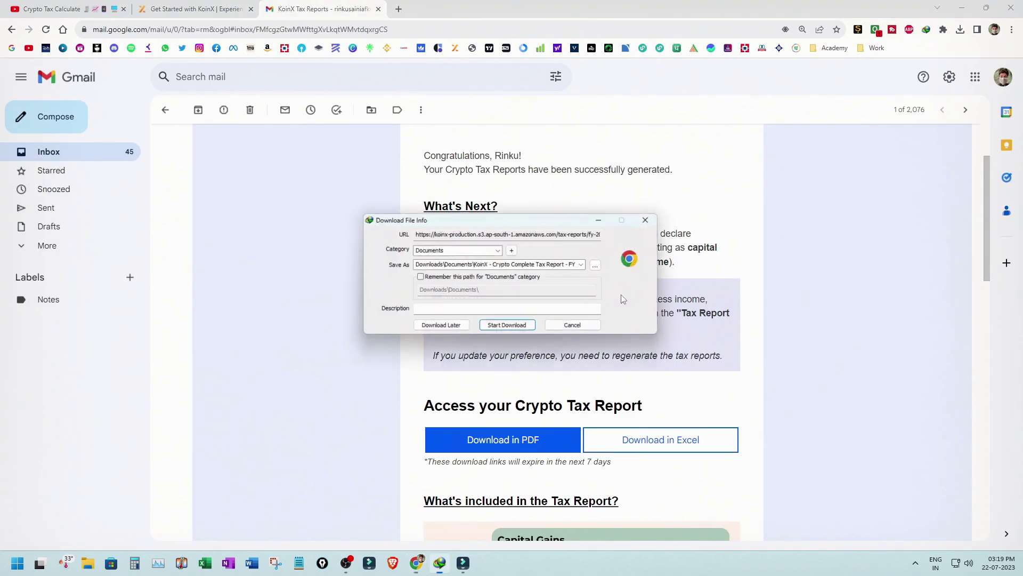
pyautogui.click(507, 327)
pyautogui.click(440, 315)
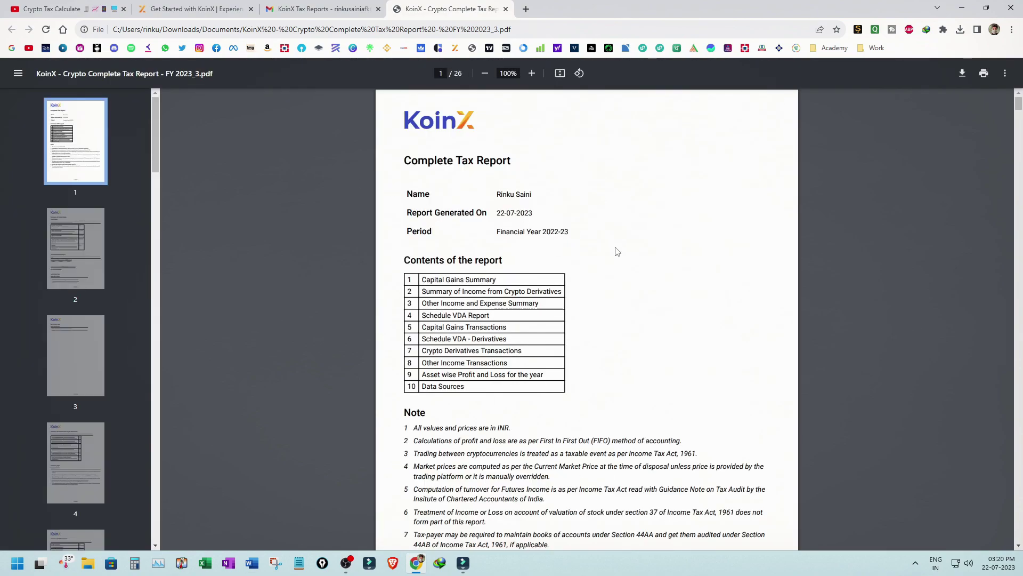
# Examine the Summary of Capital Gains in the report, including cost of acquisition, and the TDS deducted by exchanges.
pyautogui.scroll(-13, 537, 387)
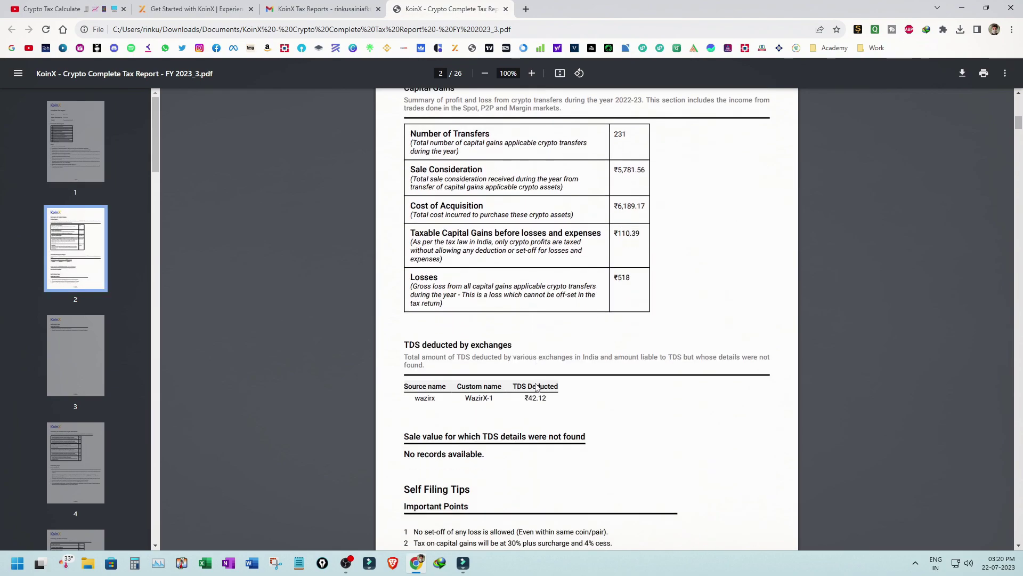
pyautogui.scroll(1, 540, 373)
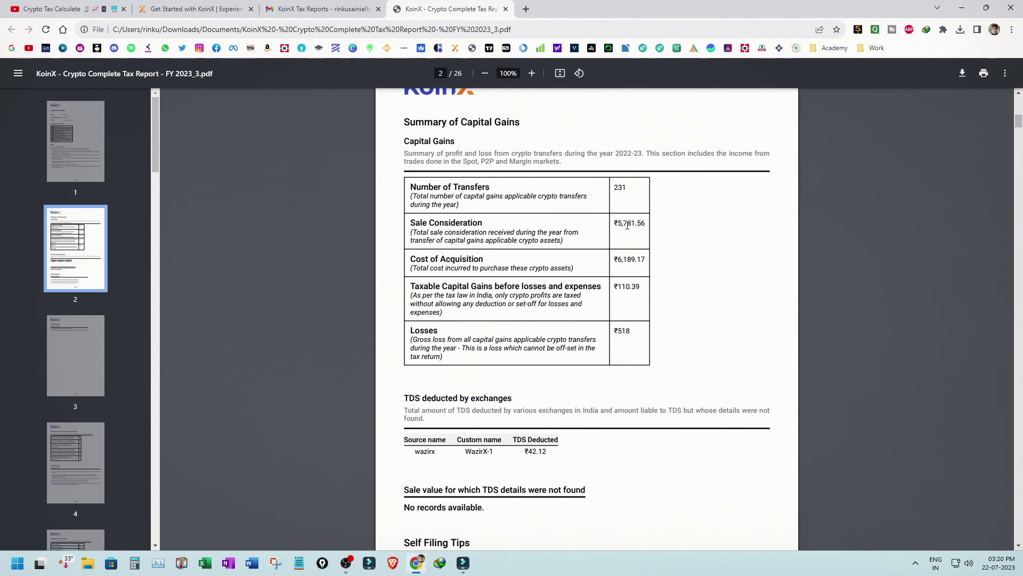
pyautogui.moveTo(613, 260); pyautogui.dragTo(646, 261)
pyautogui.click(630, 259)
pyautogui.scroll(-10, 618, 432)
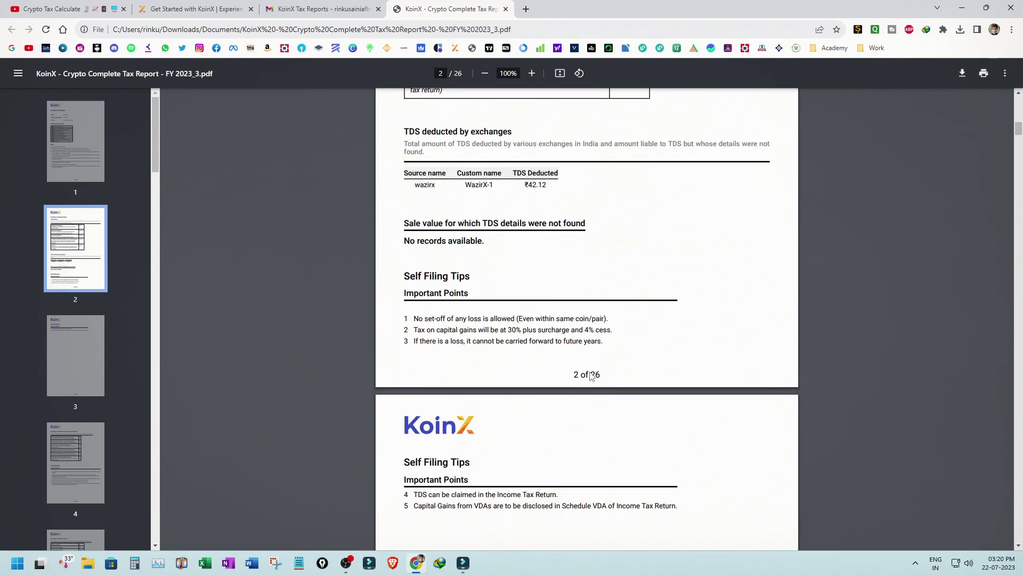
# Review the report's crypto derivatives, other incomes and other expenses summaries, along with their self filing tips.
pyautogui.scroll(-13, 664, 369)
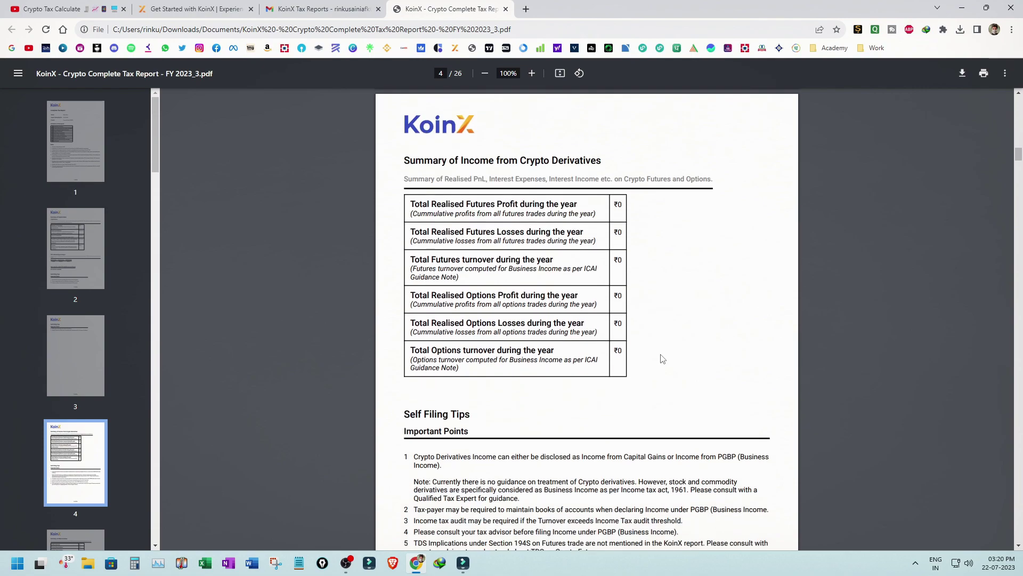
pyautogui.scroll(-5, 596, 377)
pyautogui.scroll(-4, 604, 368)
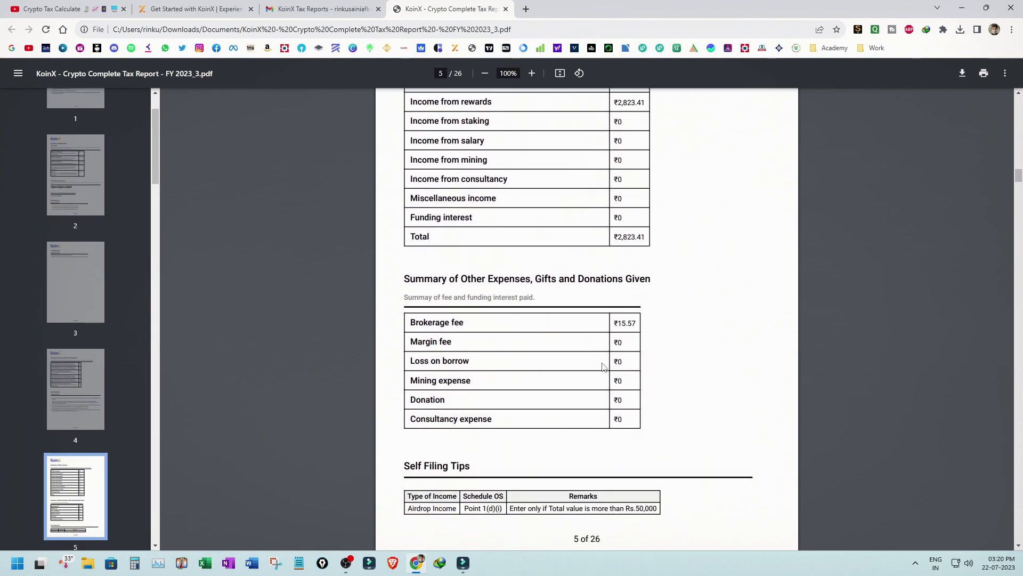
pyautogui.scroll(2, 605, 366)
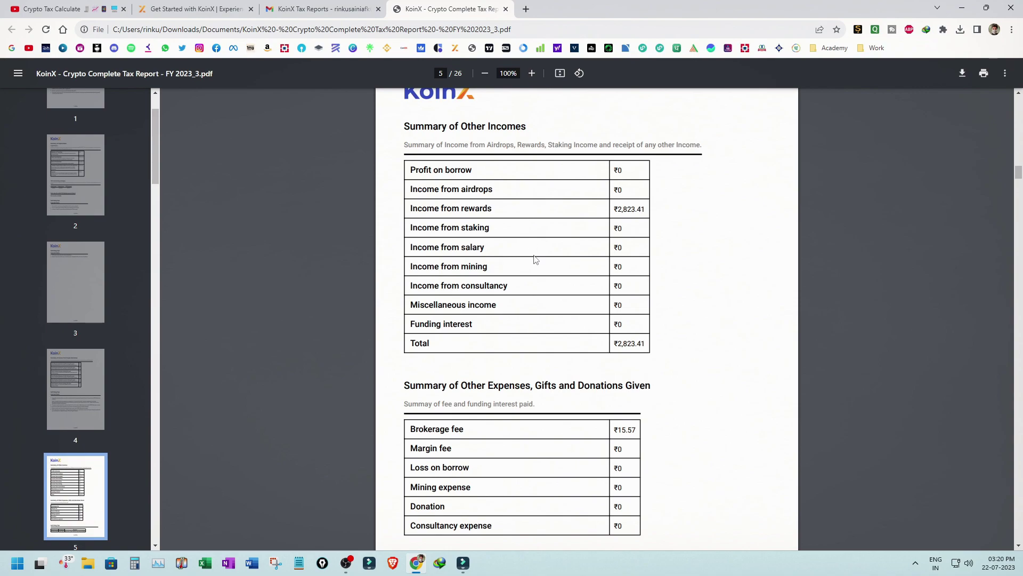
pyautogui.scroll(-3, 677, 306)
pyautogui.scroll(-3, 644, 309)
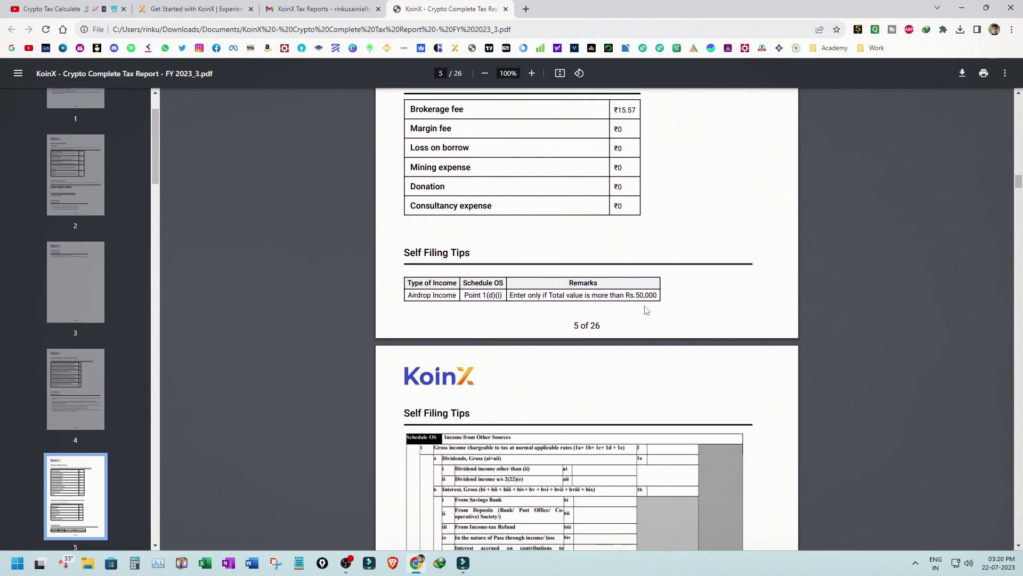
pyautogui.scroll(-5, 590, 345)
pyautogui.scroll(-10, 591, 341)
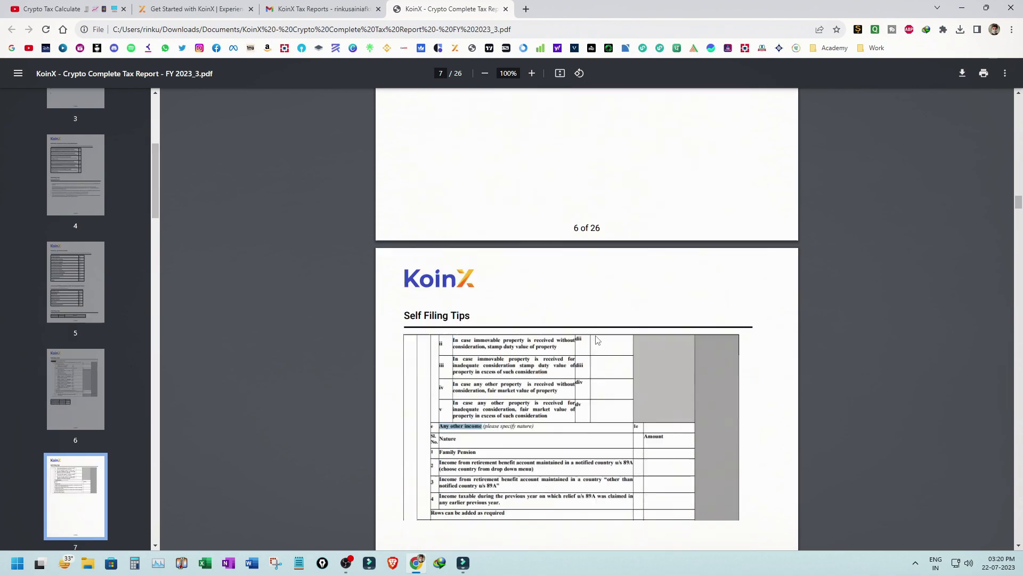
pyautogui.scroll(5, 592, 346)
pyautogui.scroll(-5, 591, 352)
# Look through the Schedule VDA table and the detailed list of capital gains transactions for 2022-23.
pyautogui.scroll(-10, 592, 352)
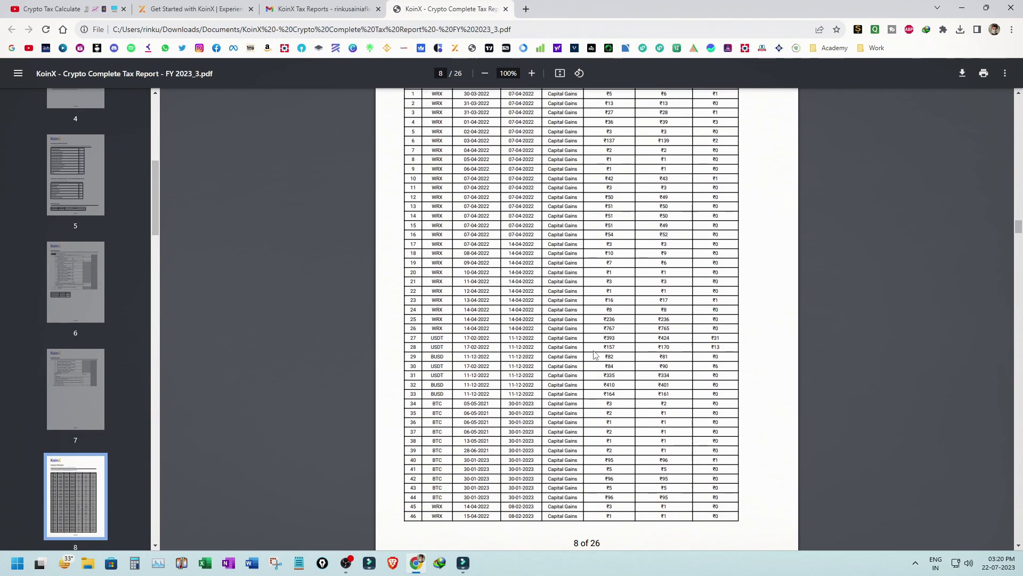
pyautogui.scroll(5, 485, 152)
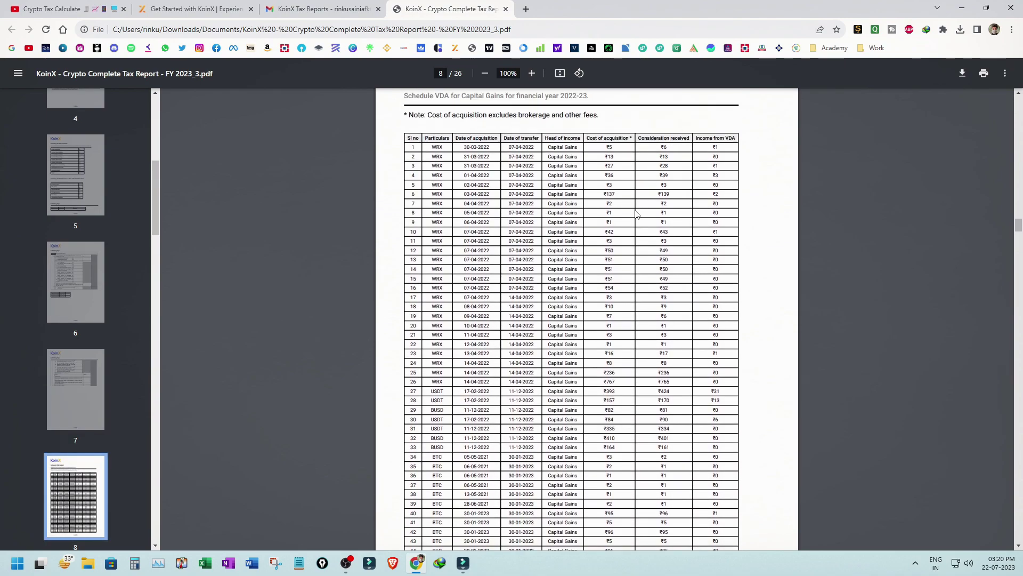
pyautogui.scroll(-20, 637, 213)
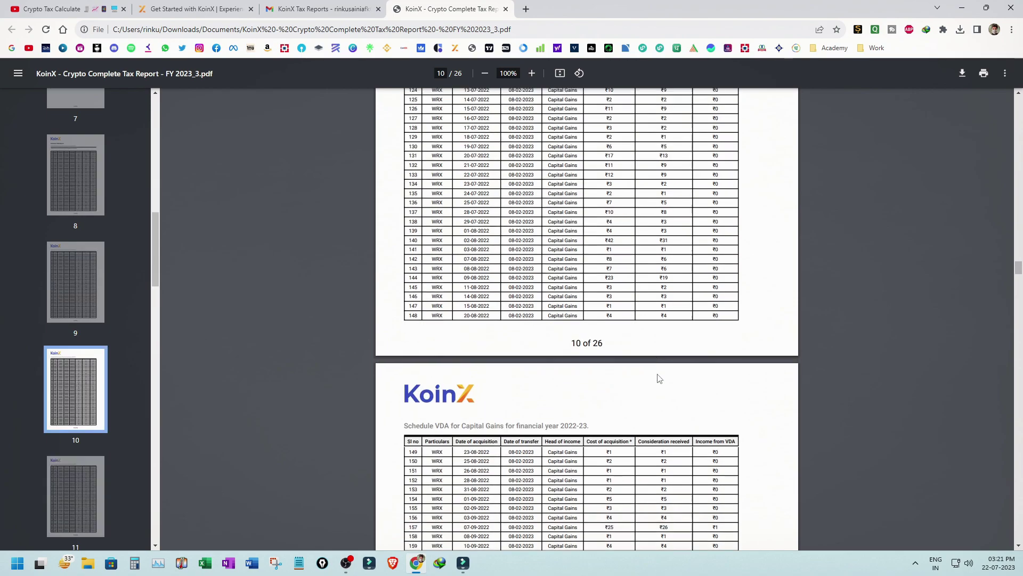
pyautogui.scroll(-14, 661, 372)
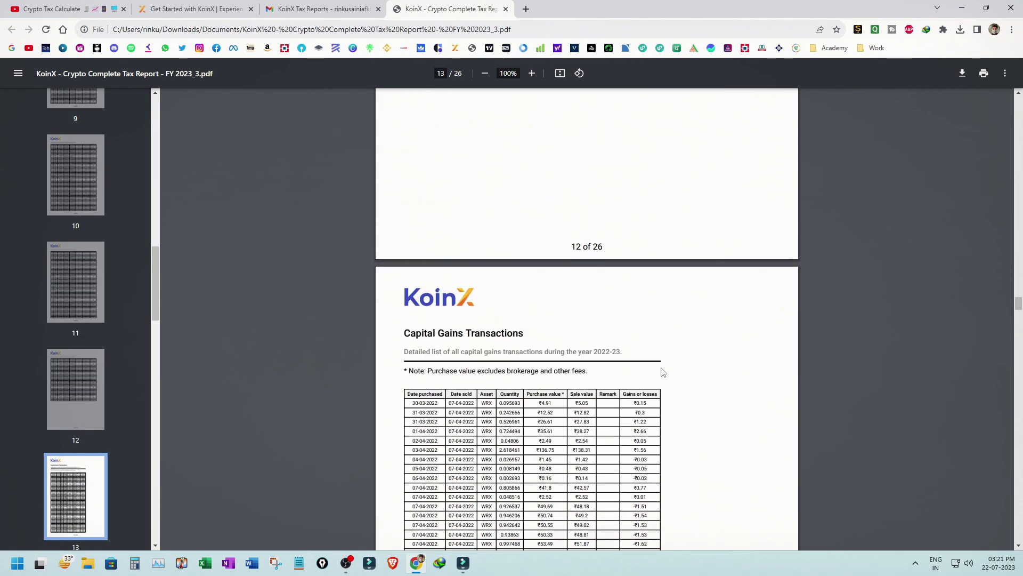
pyautogui.scroll(-20, 657, 368)
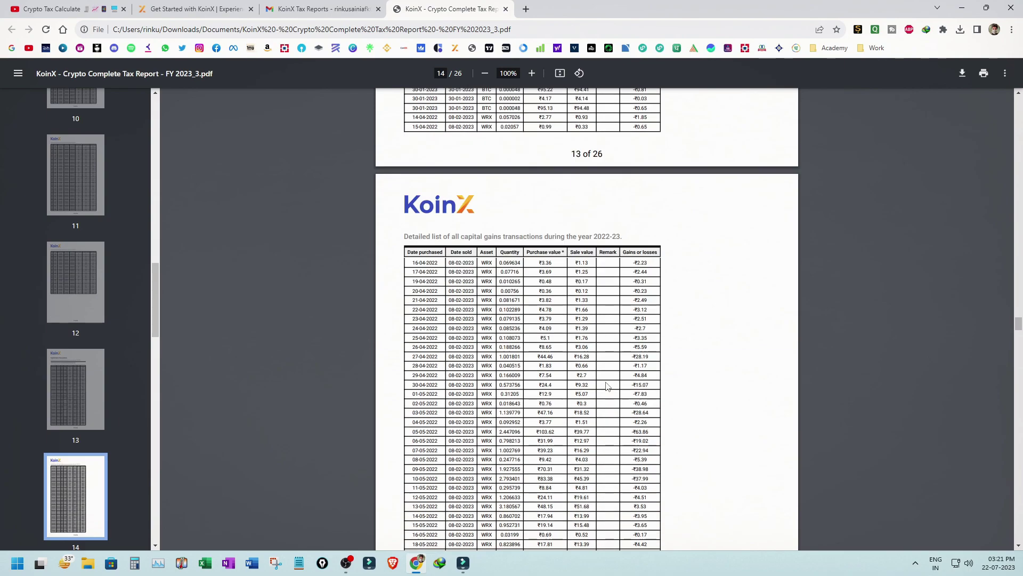
pyautogui.scroll(-20, 613, 375)
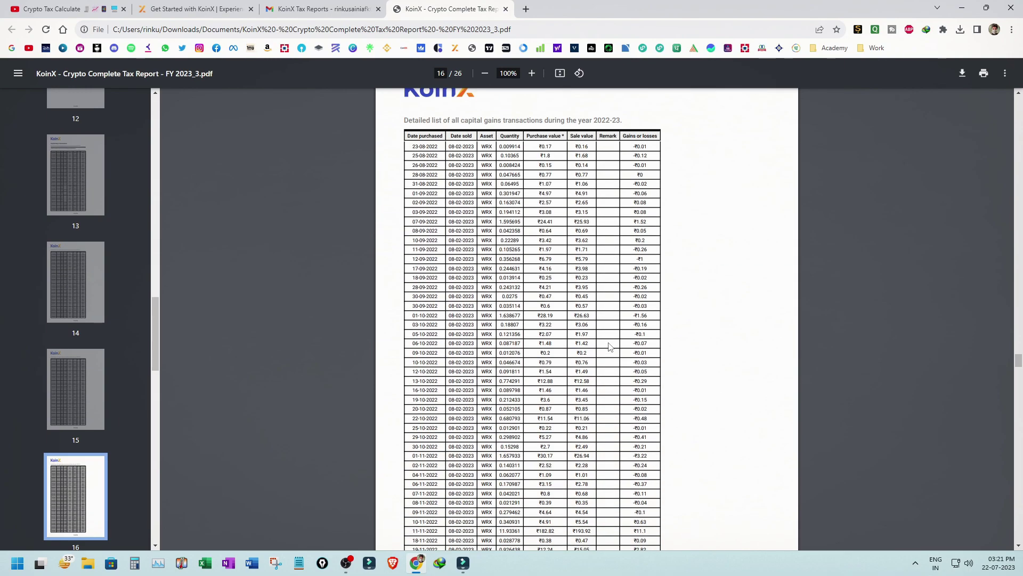
# Return to KoinX, open the File ITR plans and compare the Vakilsearch budget plan's price and transaction limit with the ClearTax self filing price.
pyautogui.click(212, 5)
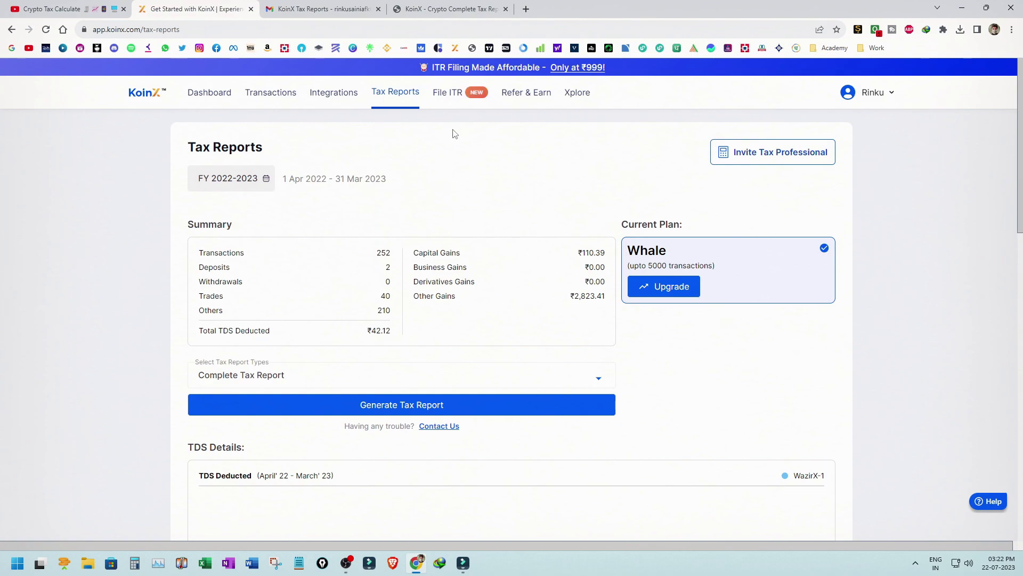
pyautogui.click(451, 97)
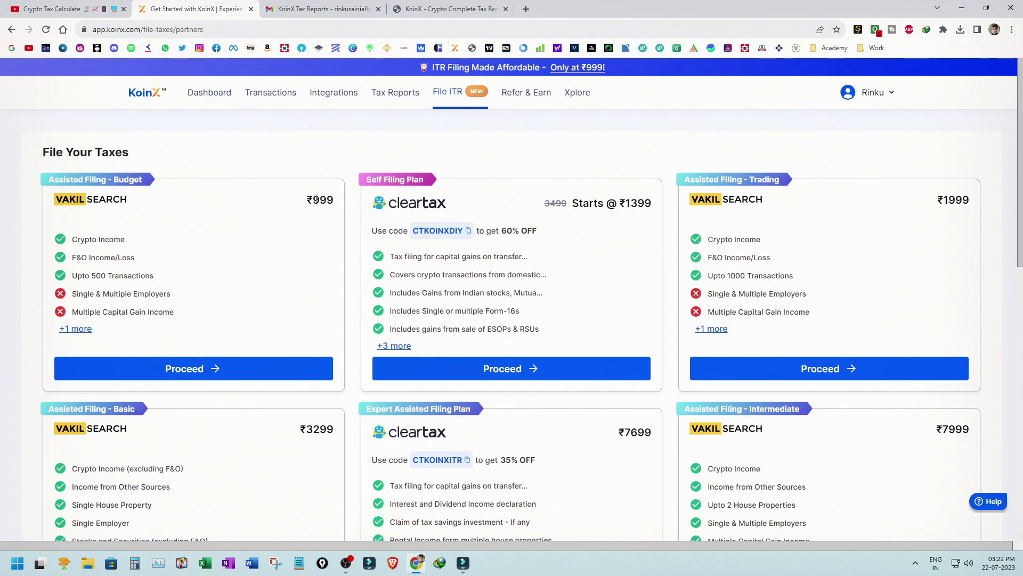
pyautogui.moveTo(315, 199); pyautogui.dragTo(335, 200)
pyautogui.click(321, 196)
pyautogui.moveTo(74, 275); pyautogui.dragTo(161, 281)
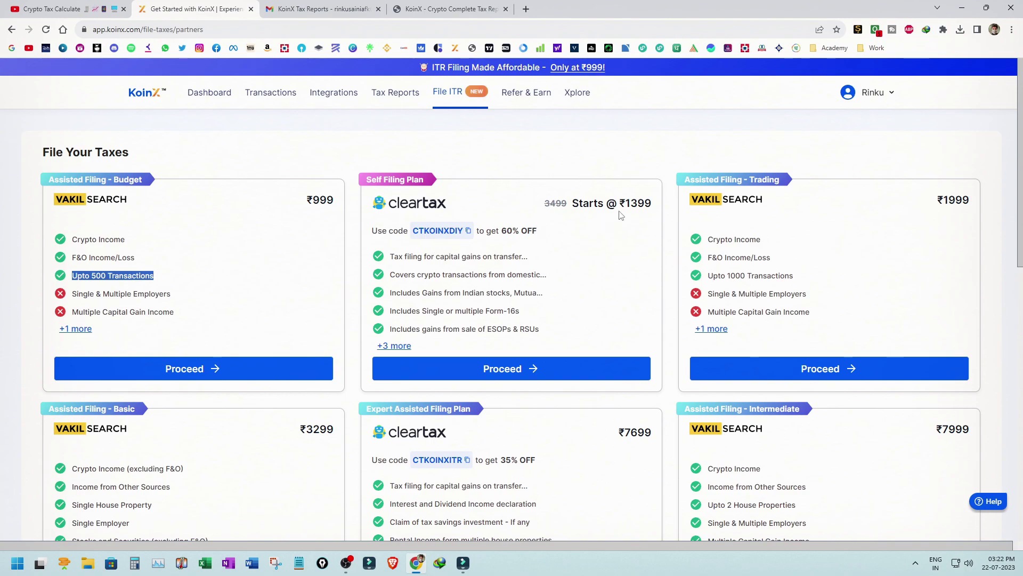
pyautogui.moveTo(628, 203); pyautogui.dragTo(662, 208)
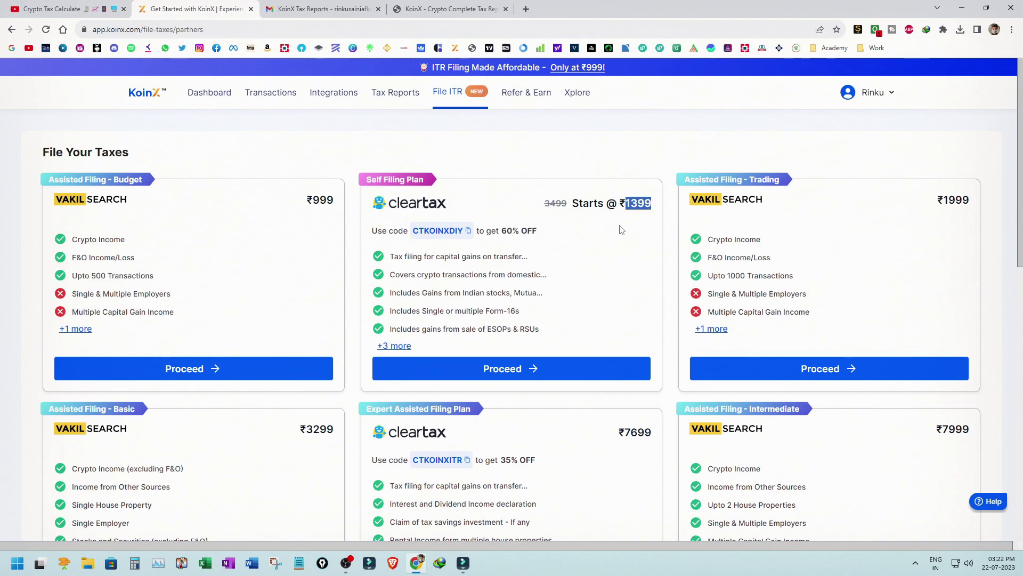